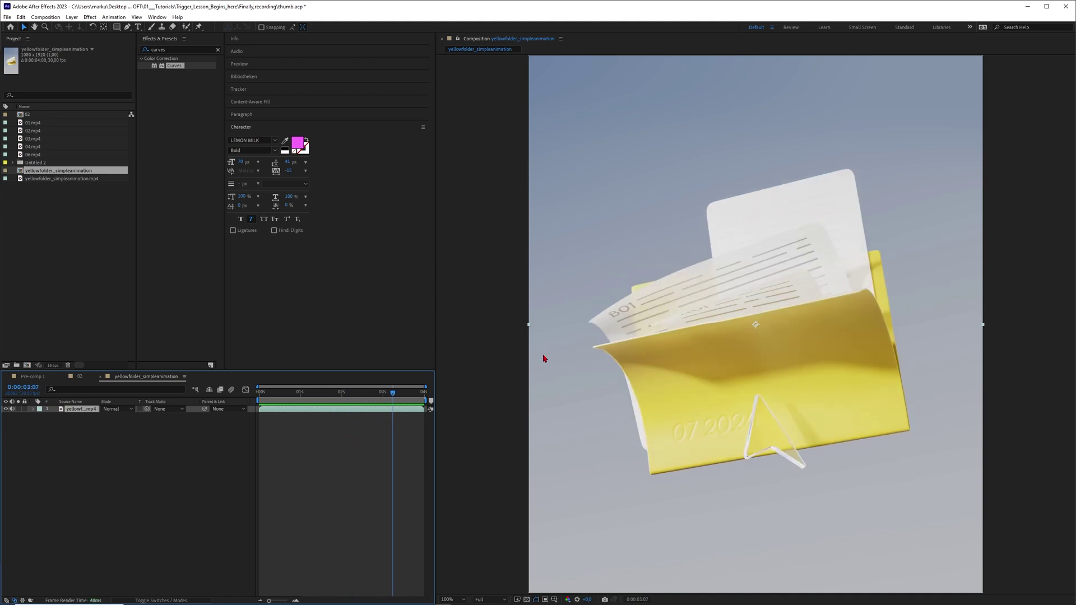
Step: Play and stop comp 02's folder-grid preview, scrub later, then return to yellowfolder_simpleanimation
{"action": "left_click", "coordinate": [74, 376]}
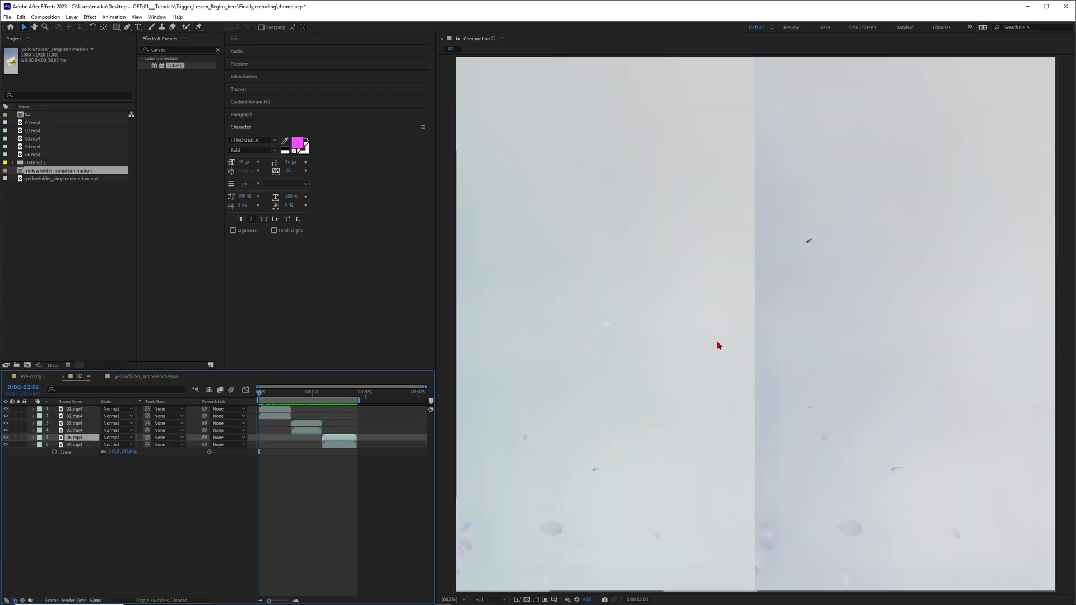
{"action": "key", "text": "space"}
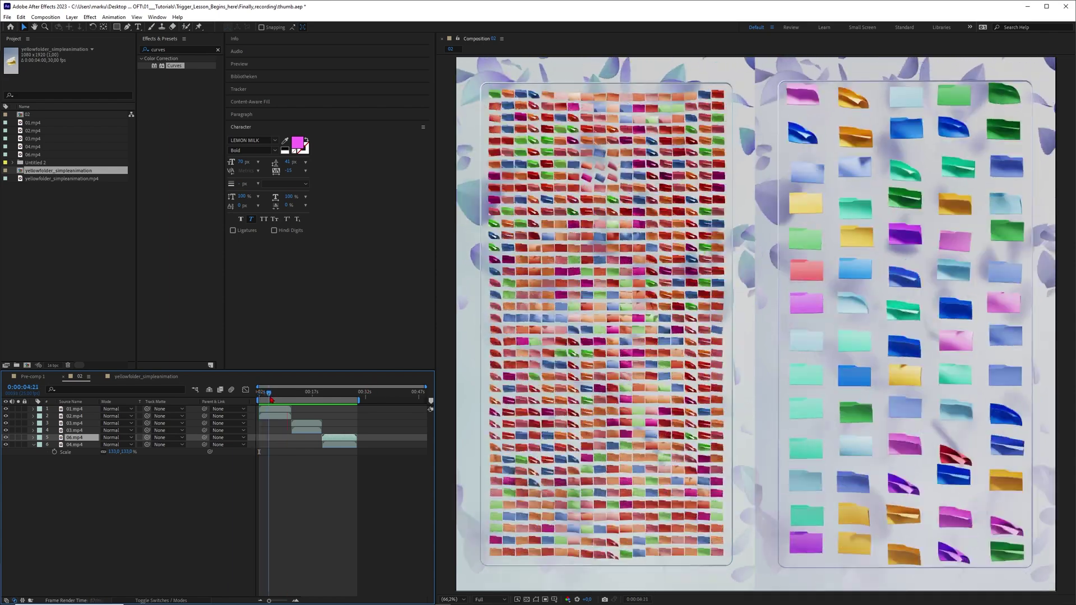
{"action": "key", "text": "space"}
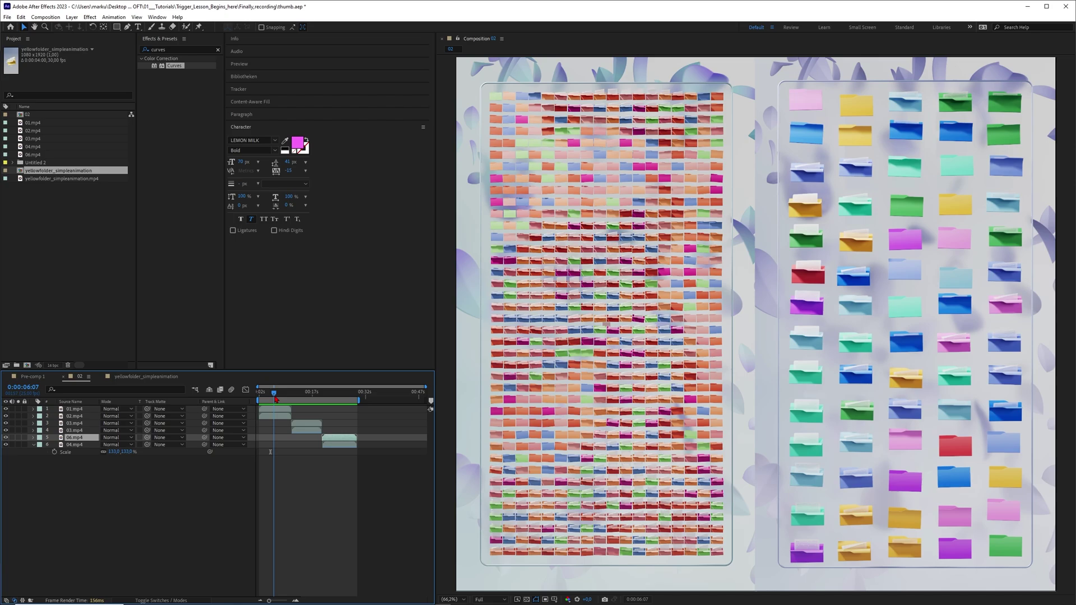
{"action": "left_click_drag", "start_coordinate": [279, 400], "coordinate": [301, 452]}
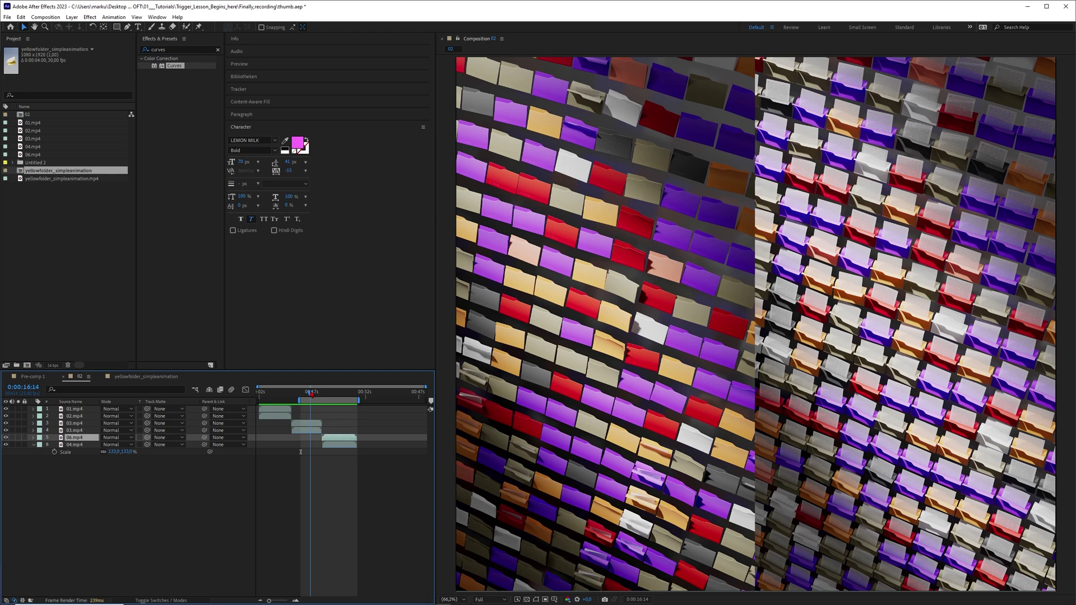
{"action": "left_click", "coordinate": [141, 378]}
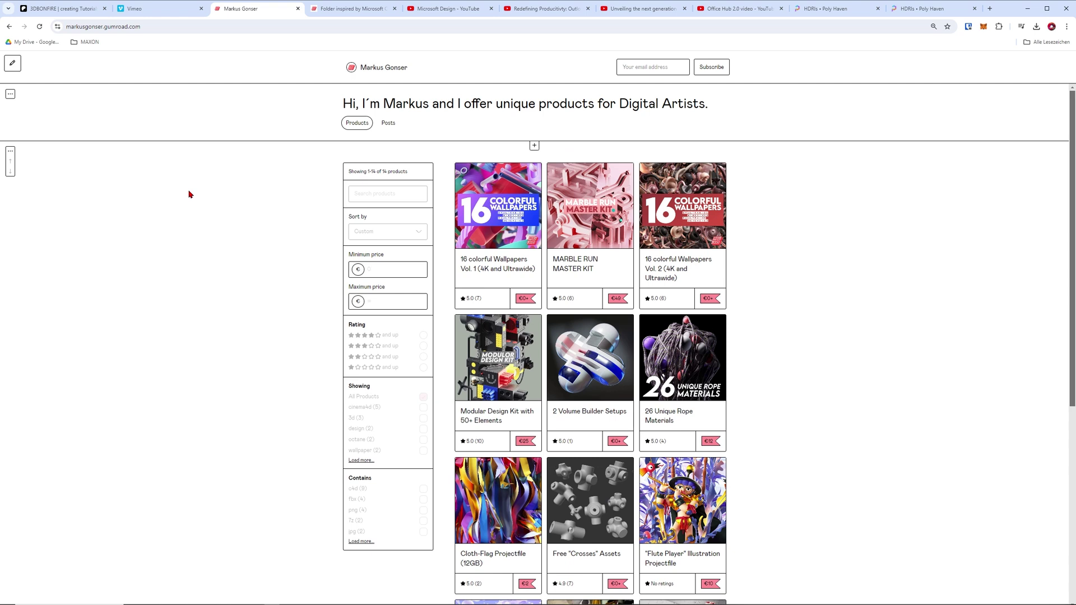
Step: Scroll the Gumroad store down to the 'Folder inspired by Microsoft C4D-File' card and open it
{"action": "left_click_drag", "start_coordinate": [153, 26], "coordinate": [117, 27]}
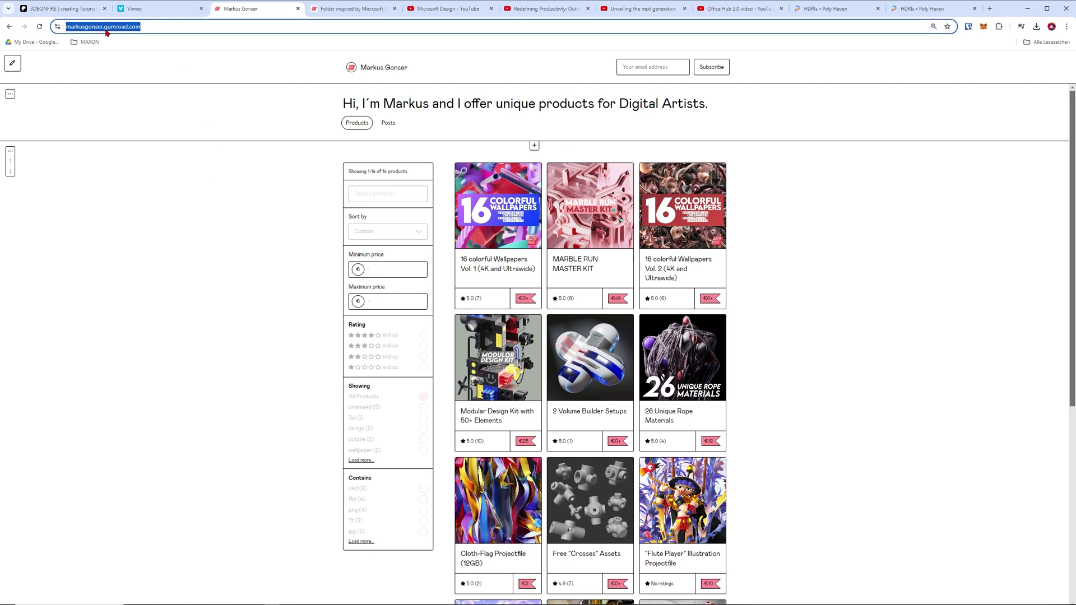
{"action": "left_click", "coordinate": [736, 266]}
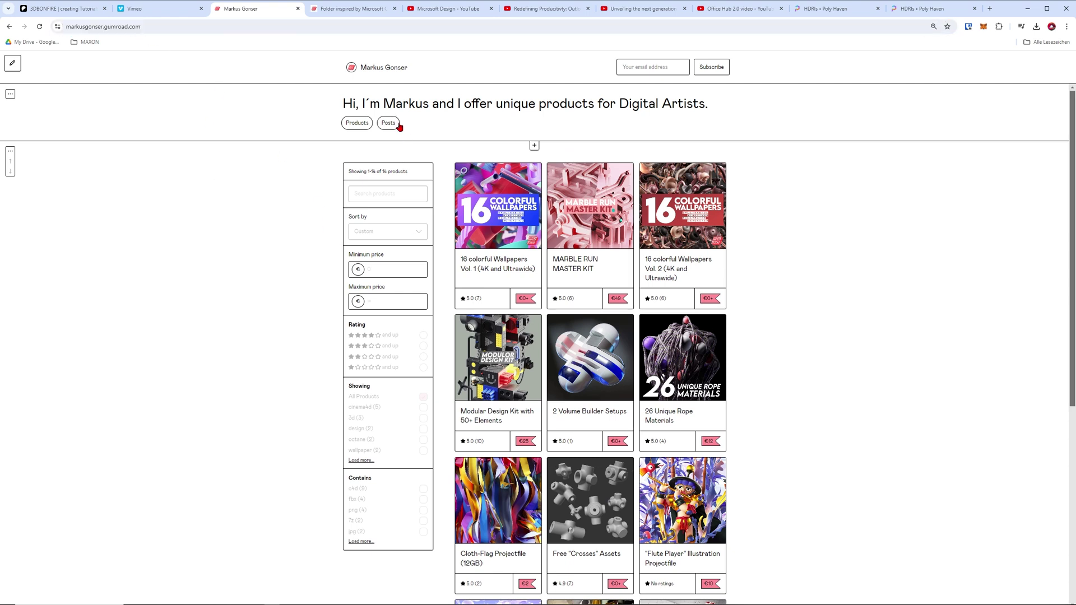
{"action": "scroll", "coordinate": [461, 131], "scroll_direction": "down", "scroll_amount": 1}
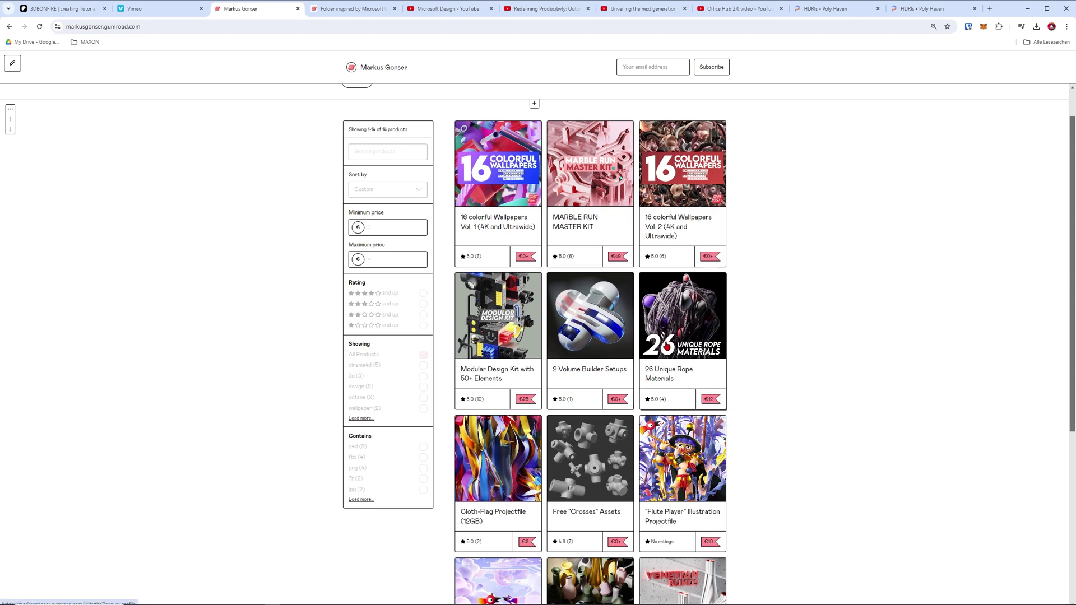
{"action": "scroll", "coordinate": [669, 341], "scroll_direction": "down", "scroll_amount": 3}
{"action": "scroll", "coordinate": [669, 340], "scroll_direction": "down", "scroll_amount": 2}
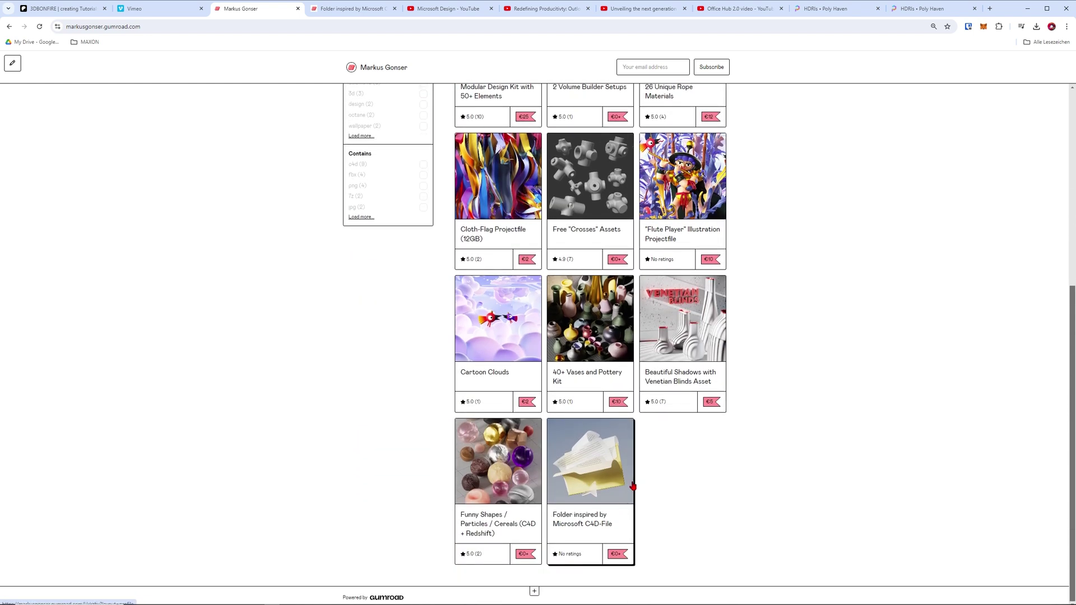
{"action": "left_click", "coordinate": [578, 530]}
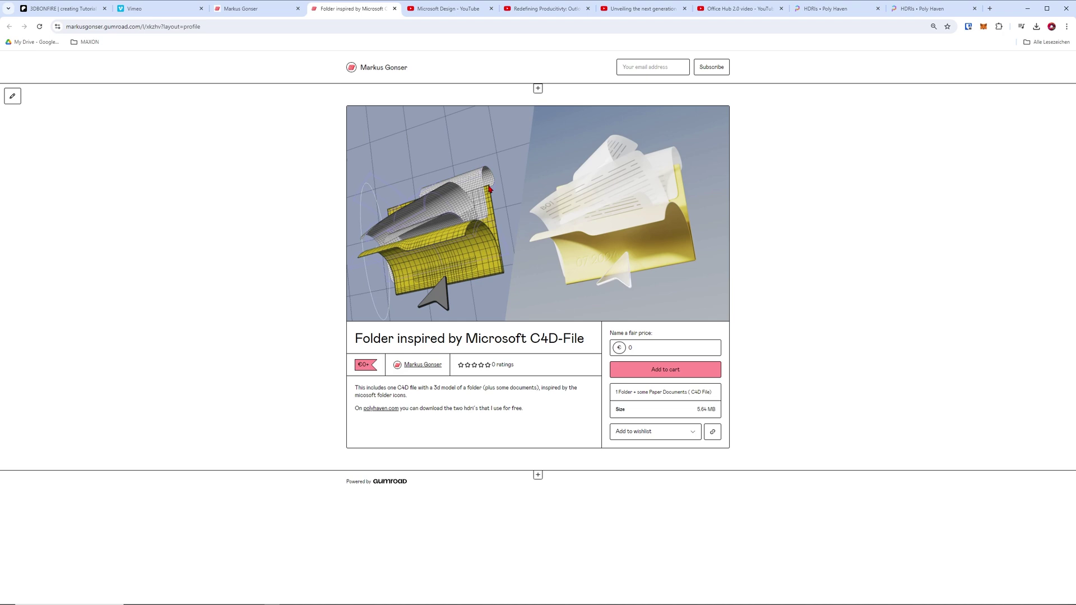
Step: View Poly Haven's machine shop HDRI results, then the studio small HDRI results
{"action": "left_click", "coordinate": [832, 9]}
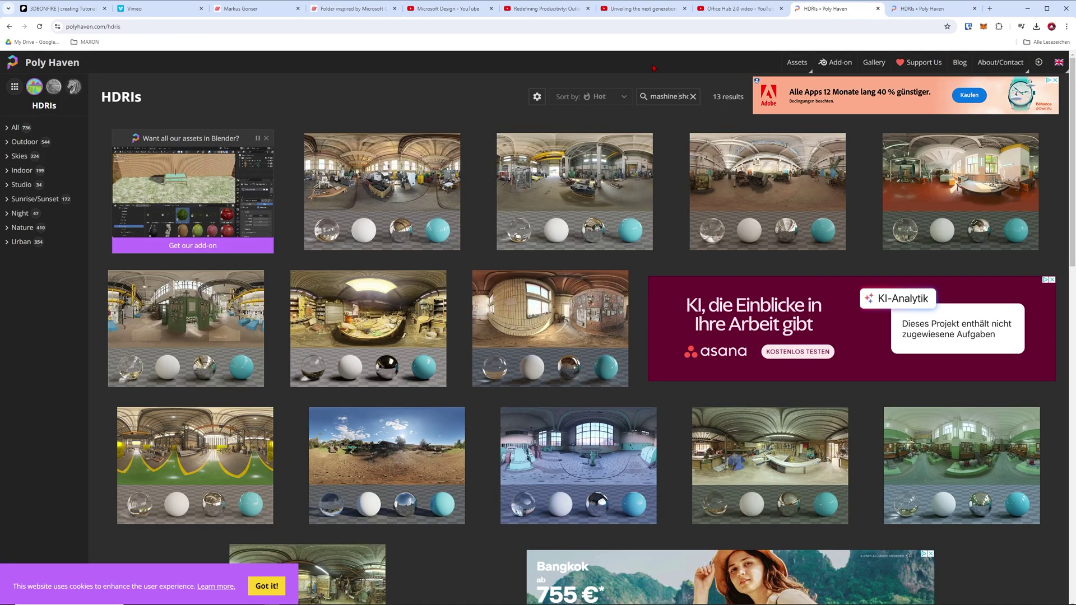
{"action": "left_click", "coordinate": [95, 27]}
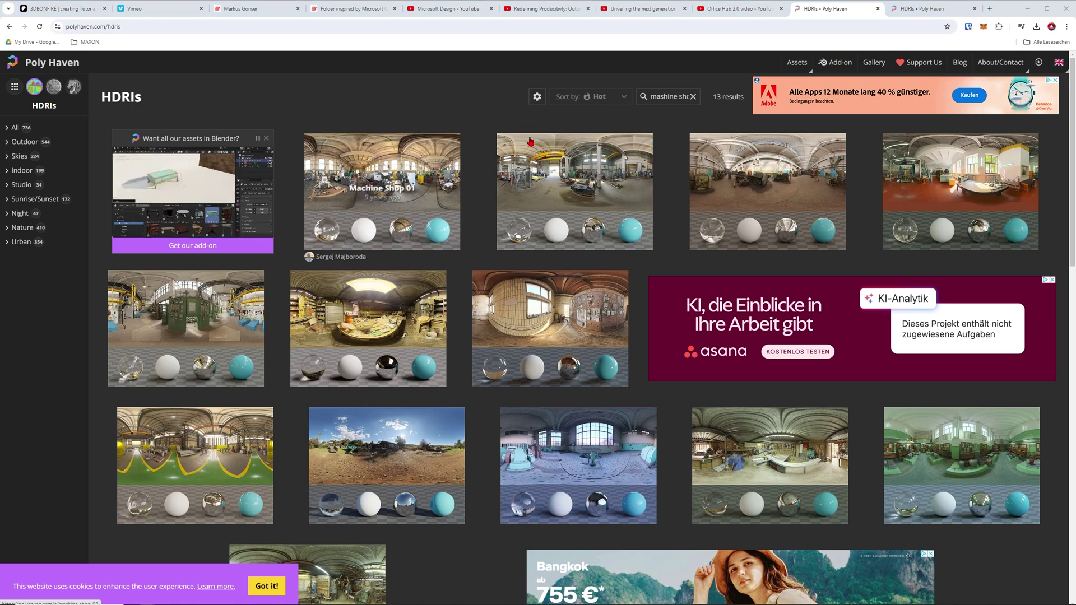
{"action": "key", "text": "ctrl+Tab"}
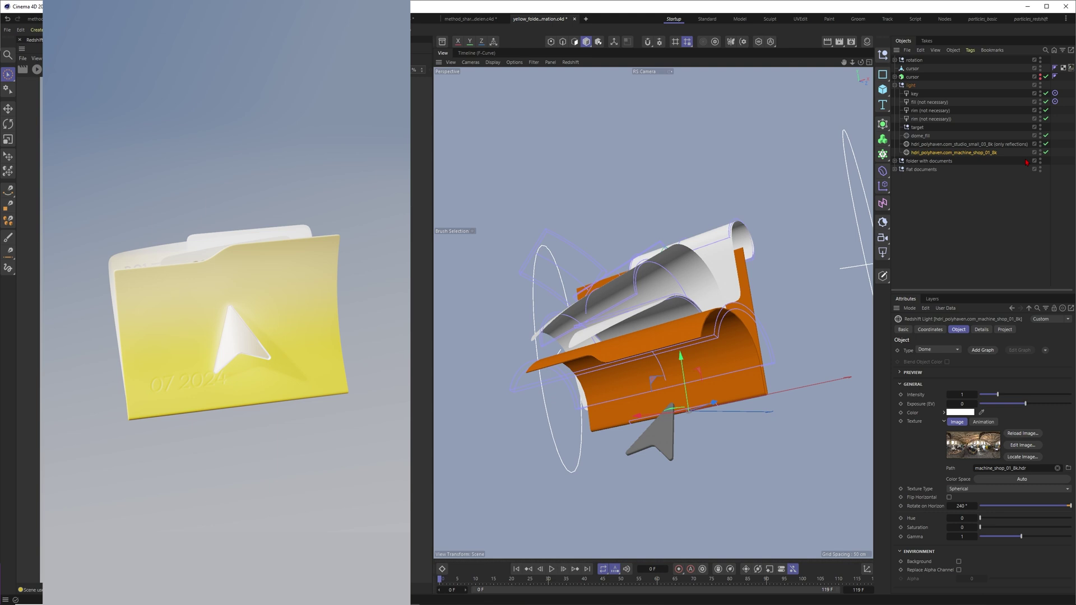
Step: Inspect the studio_small_03 and machine_shop_01 dome lights, then bring up the Patreon 3DBONFIRE shop
{"action": "left_click", "coordinate": [960, 146]}
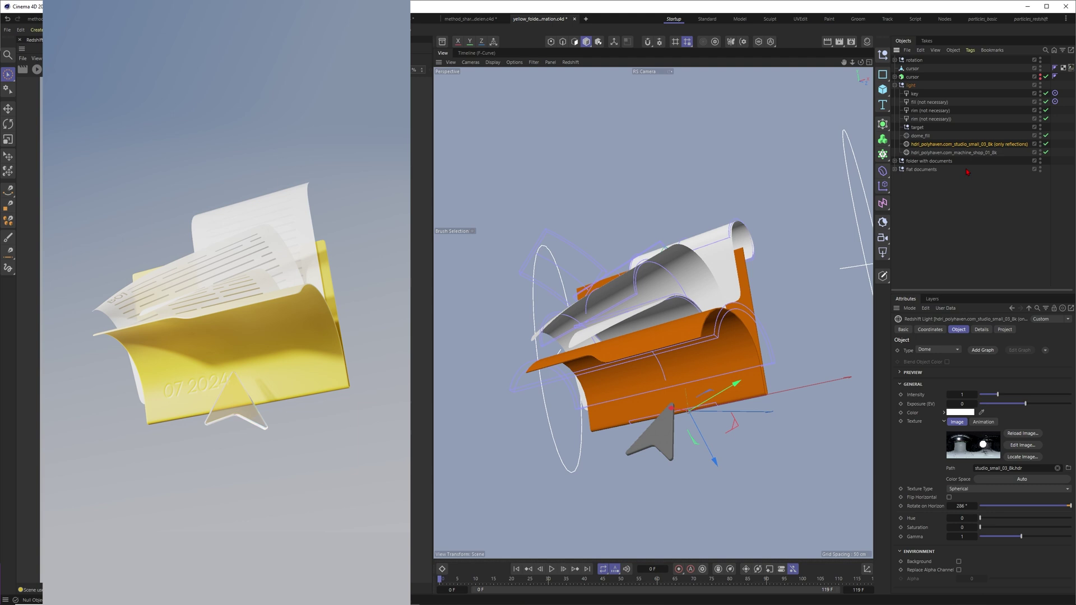
{"action": "left_click", "coordinate": [952, 152]}
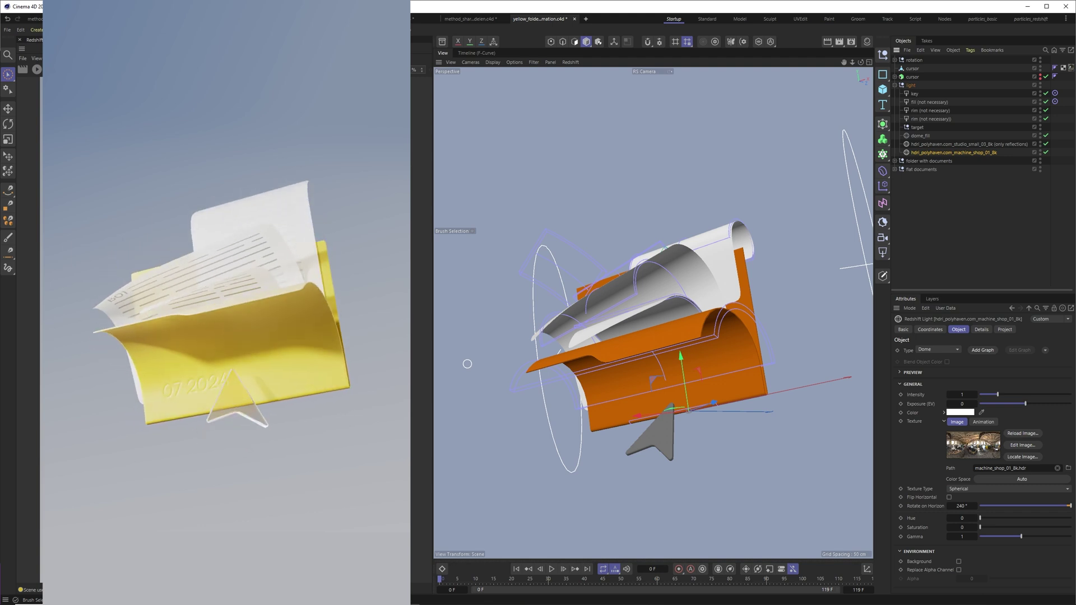
{"action": "left_click", "coordinate": [412, 598]}
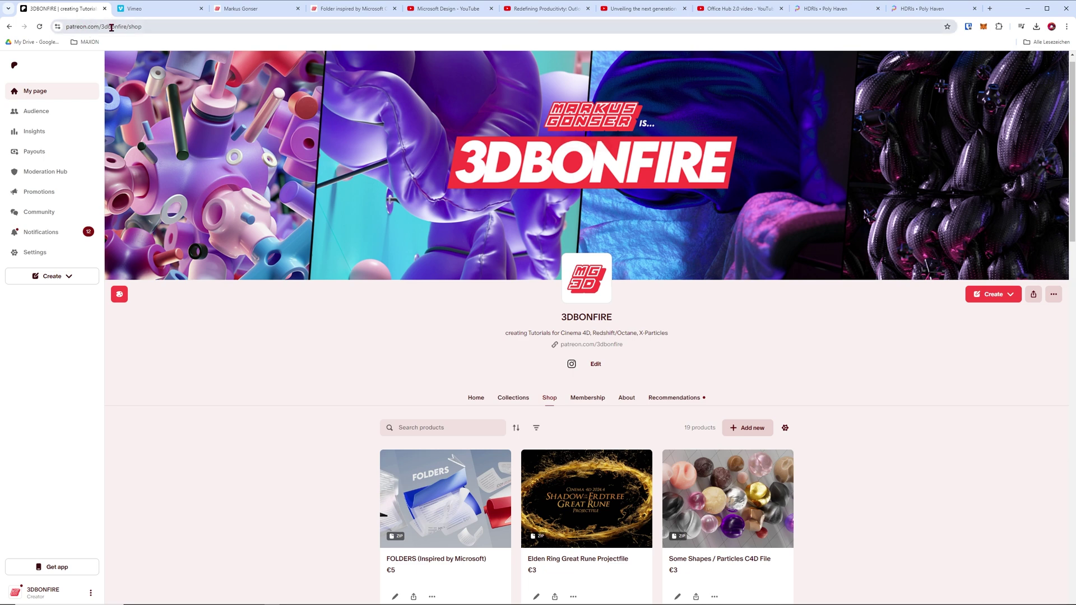
Step: Scroll through the Patreon shop's grid of C4D project files, including FOLDERS (Inspired by Microsoft)
{"action": "scroll", "coordinate": [509, 461], "scroll_direction": "down", "scroll_amount": 2}
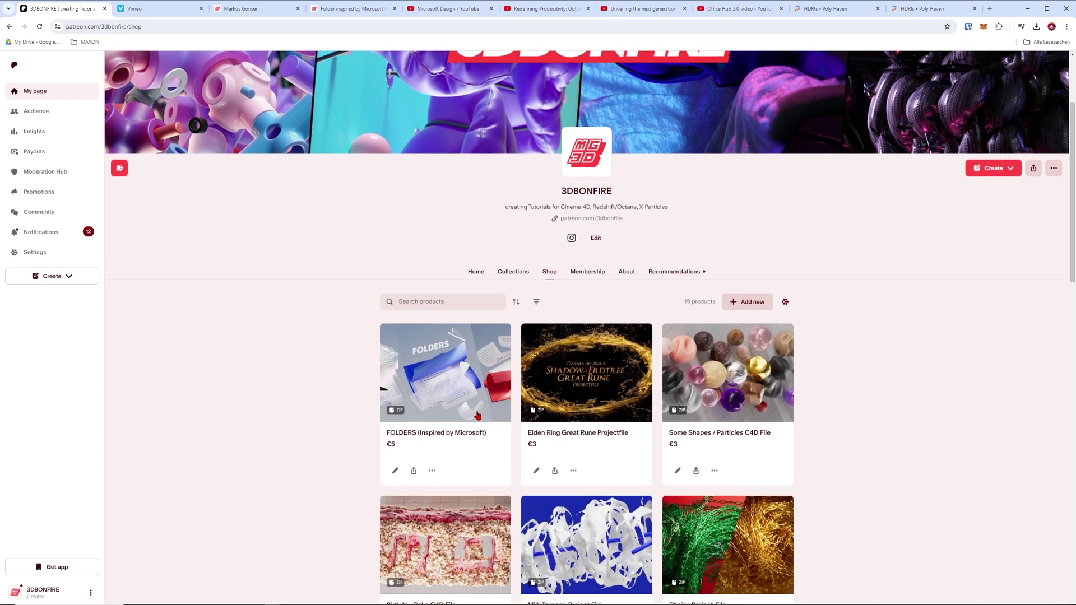
{"action": "scroll", "coordinate": [468, 408], "scroll_direction": "down", "scroll_amount": 2}
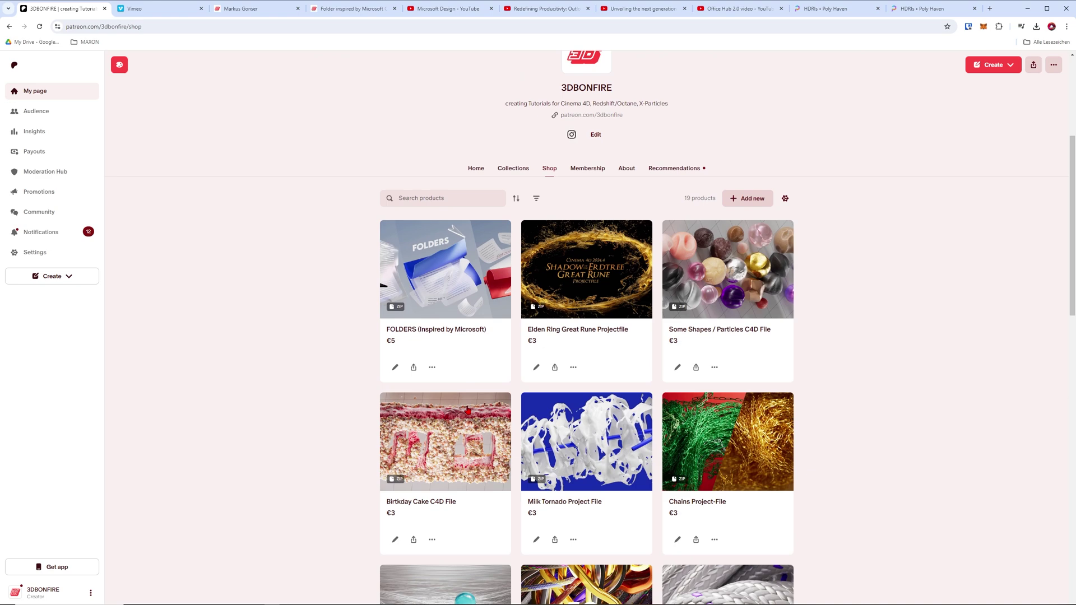
{"action": "scroll", "coordinate": [579, 415], "scroll_direction": "down", "scroll_amount": 2}
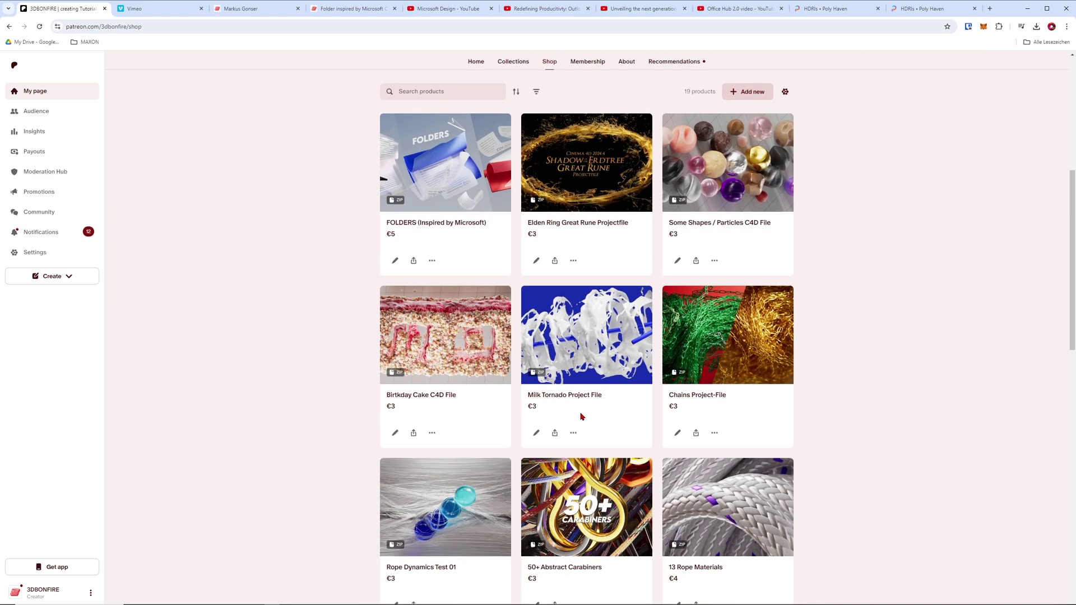
{"action": "scroll", "coordinate": [579, 416], "scroll_direction": "down", "scroll_amount": 2}
{"action": "scroll", "coordinate": [566, 407], "scroll_direction": "down", "scroll_amount": 2}
{"action": "scroll", "coordinate": [558, 400], "scroll_direction": "up", "scroll_amount": 4}
{"action": "scroll", "coordinate": [559, 400], "scroll_direction": "up", "scroll_amount": 1}
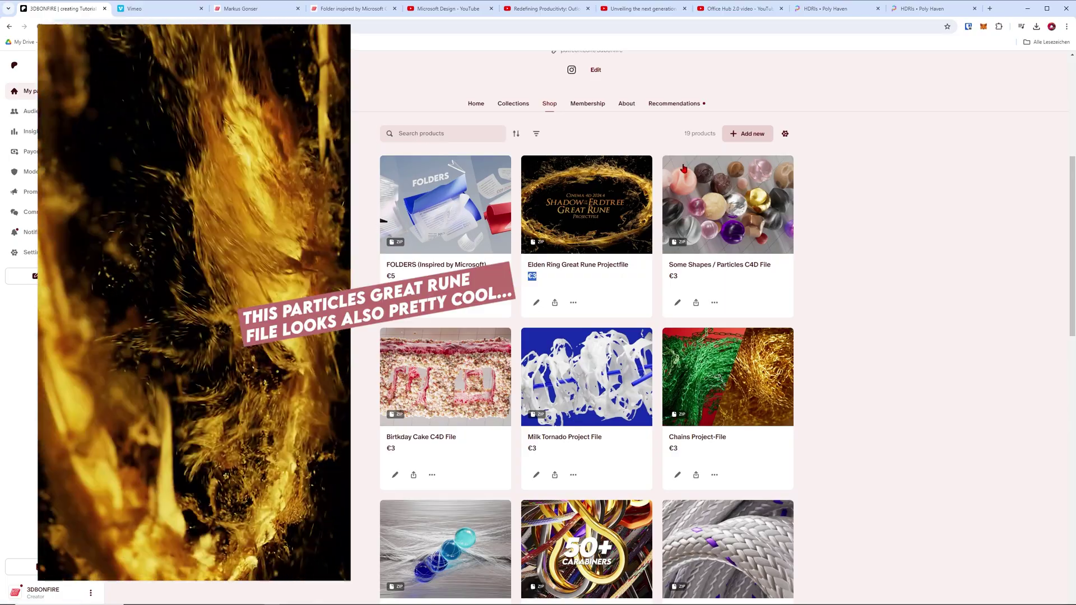
{"action": "scroll", "coordinate": [803, 325], "scroll_direction": "down", "scroll_amount": 1}
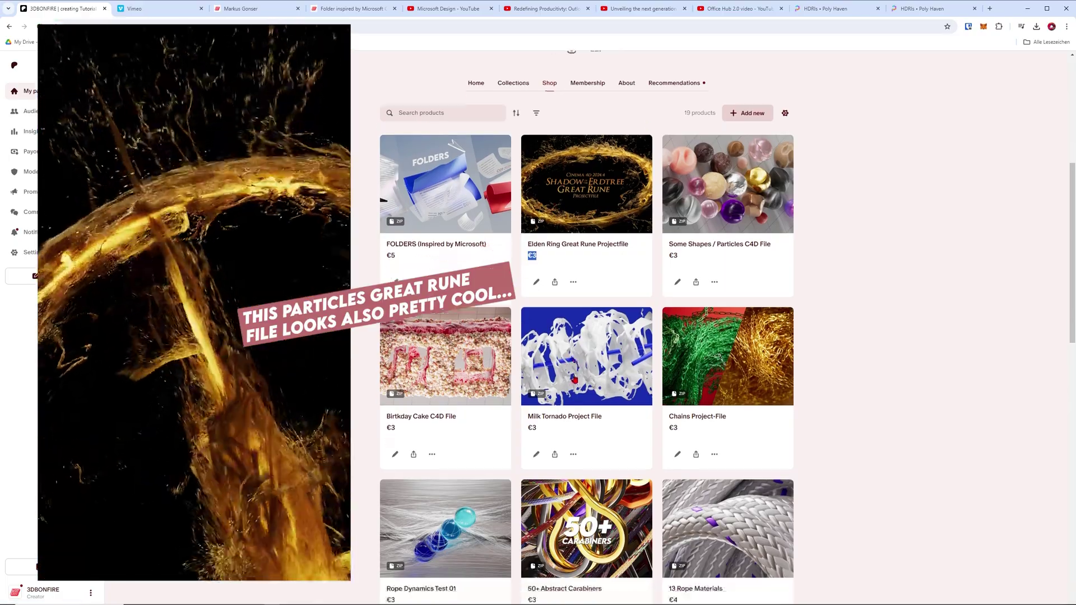
{"action": "scroll", "coordinate": [802, 325], "scroll_direction": "down", "scroll_amount": 2}
{"action": "scroll", "coordinate": [803, 325], "scroll_direction": "up", "scroll_amount": 3}
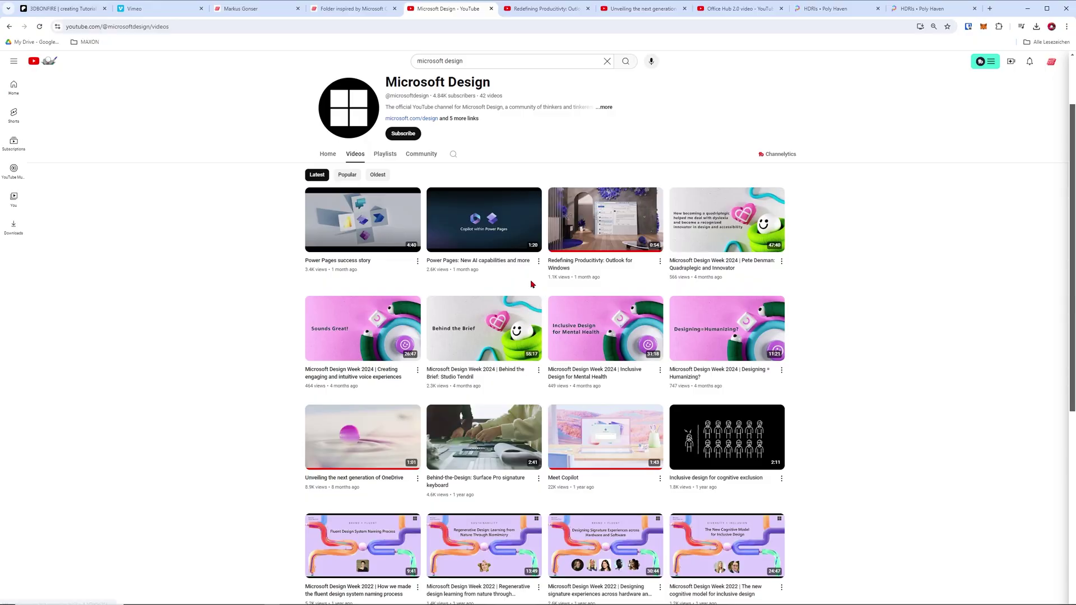
Step: From Microsoft Design's Videos list, open Outlook for Windows and pause then resume its playback
{"action": "left_click_drag", "start_coordinate": [440, 83], "coordinate": [388, 82]}
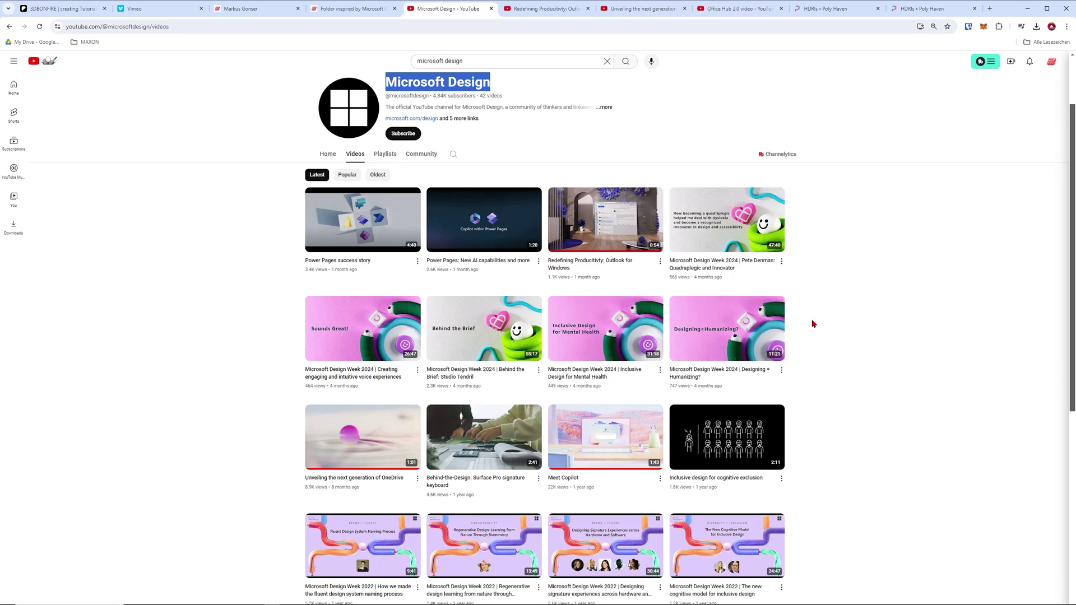
{"action": "scroll", "coordinate": [808, 328], "scroll_direction": "down", "scroll_amount": 1}
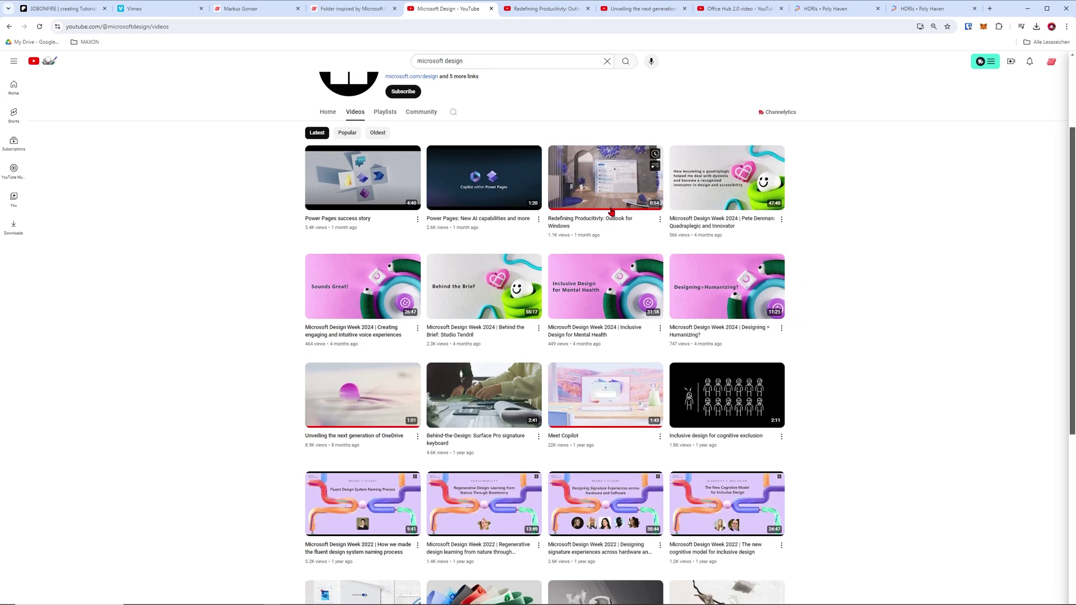
{"action": "left_click", "coordinate": [537, 8]}
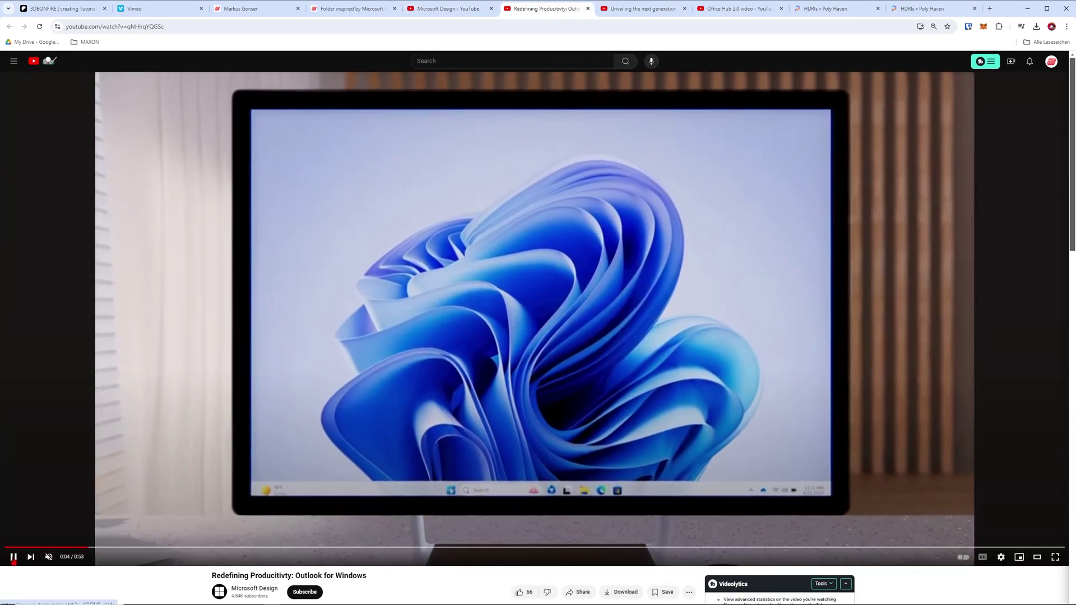
{"action": "left_click", "coordinate": [326, 520]}
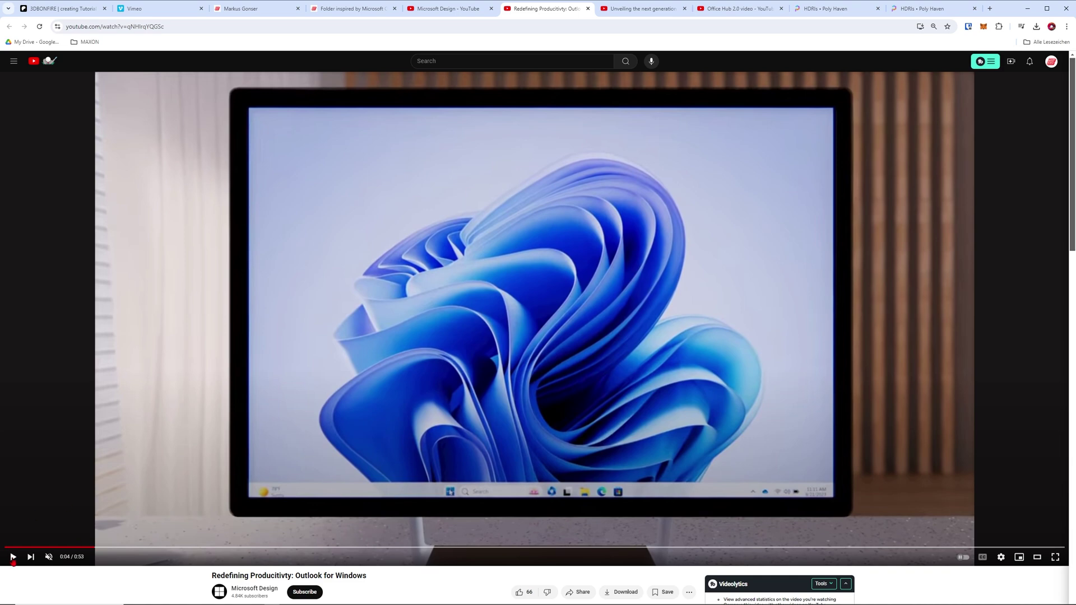
{"action": "left_click", "coordinate": [13, 558]}
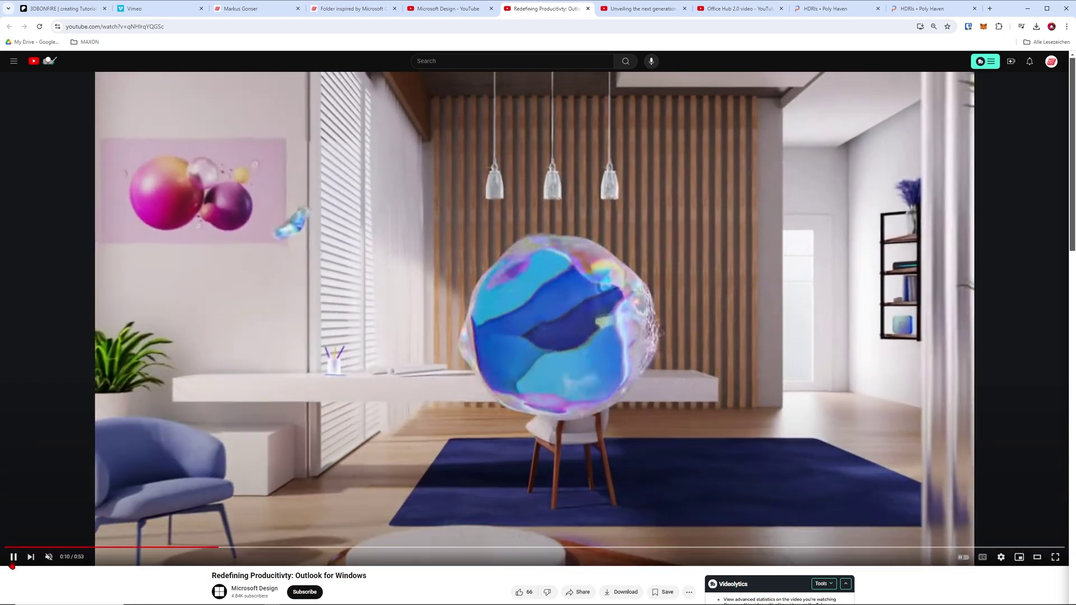
Step: Pause the Outlook video and jump the OneDrive video to its 0:42 folder animation
{"action": "key", "text": "k"}
{"action": "key", "text": "ctrl+Tab"}
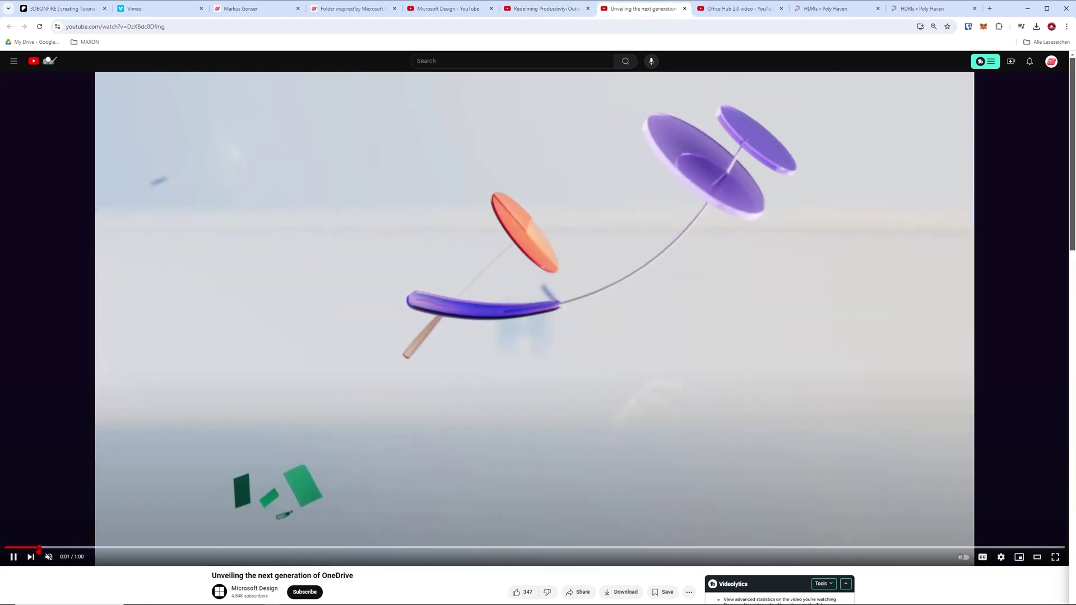
{"action": "left_click_drag", "start_coordinate": [53, 547], "coordinate": [50, 547]}
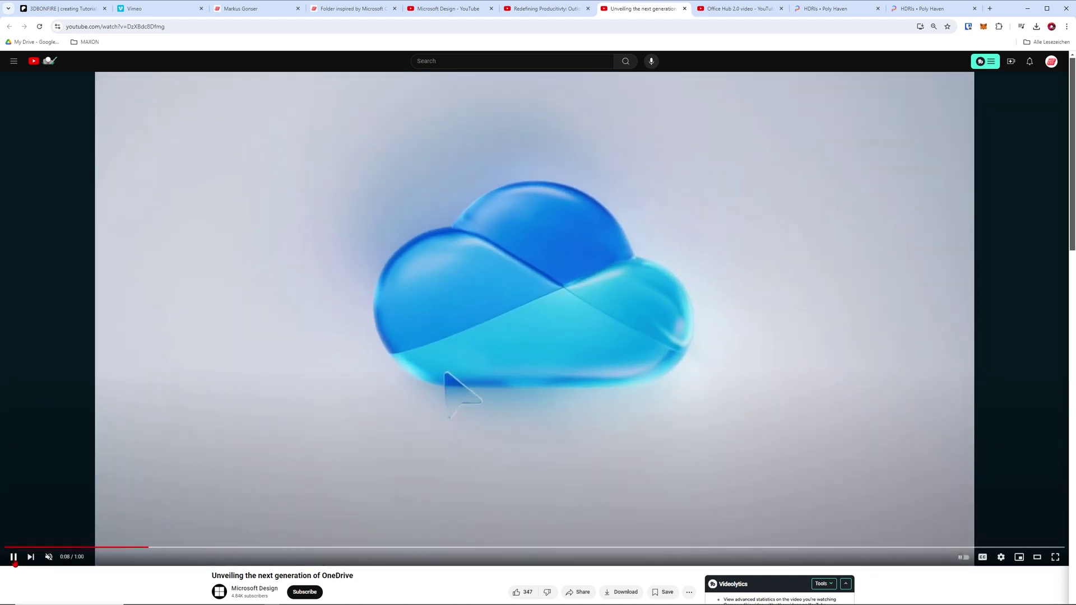
{"action": "left_click", "coordinate": [760, 548]}
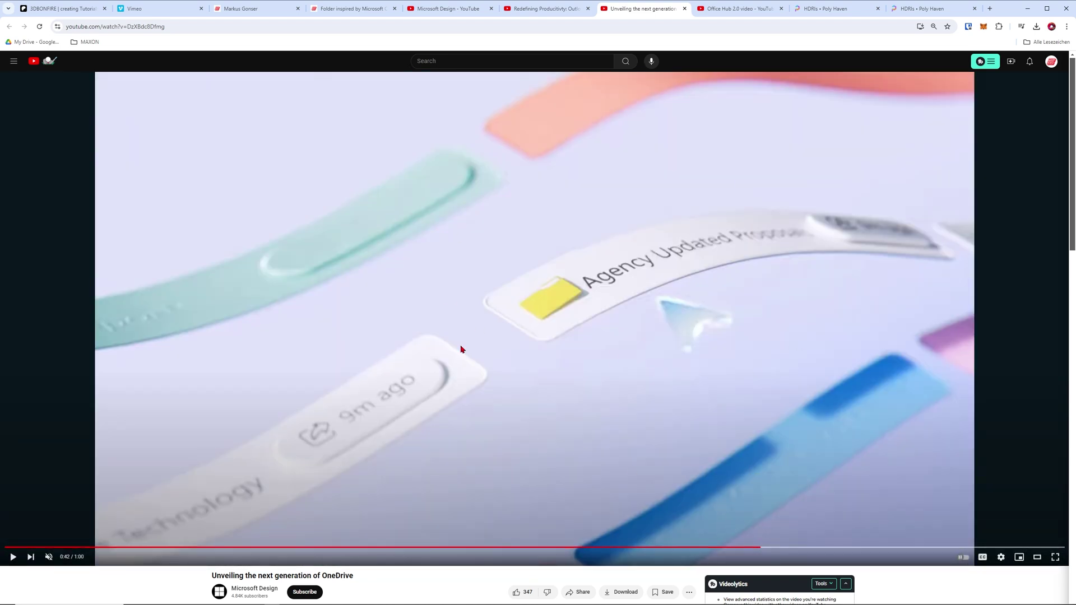
{"action": "left_click", "coordinate": [13, 557]}
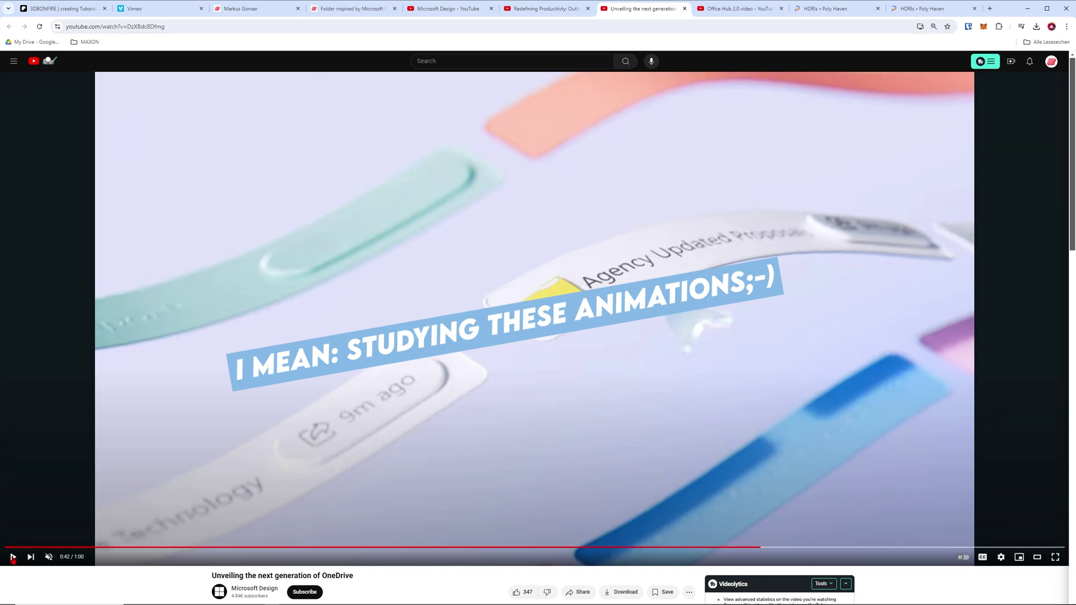
{"action": "left_click", "coordinate": [13, 558]}
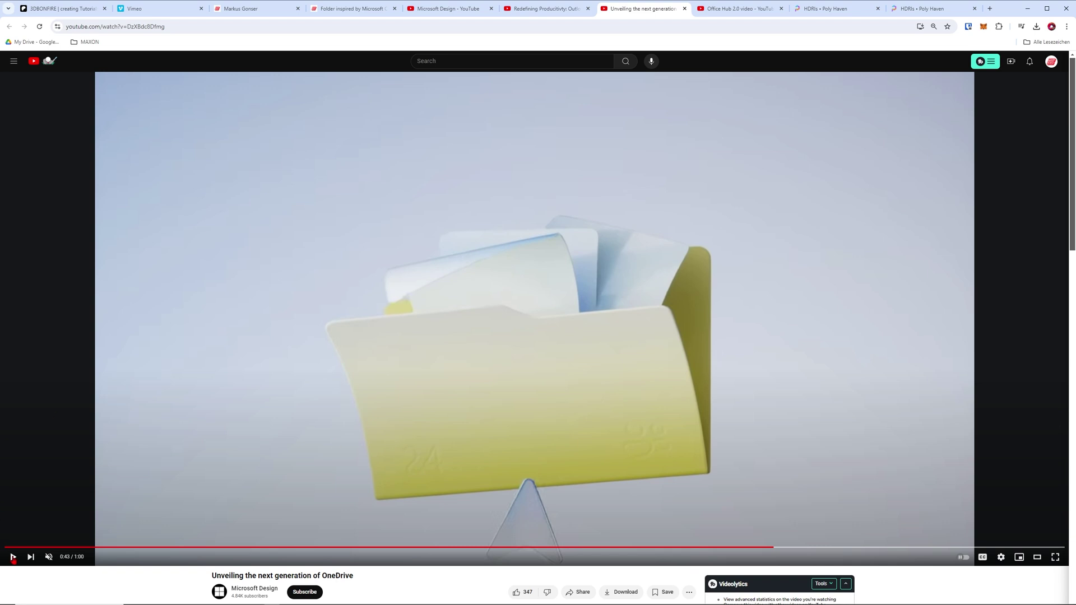
Step: Resume the OneDrive video, then pause the Office Hub 2.0 video at 0:06
{"action": "left_click", "coordinate": [13, 558]}
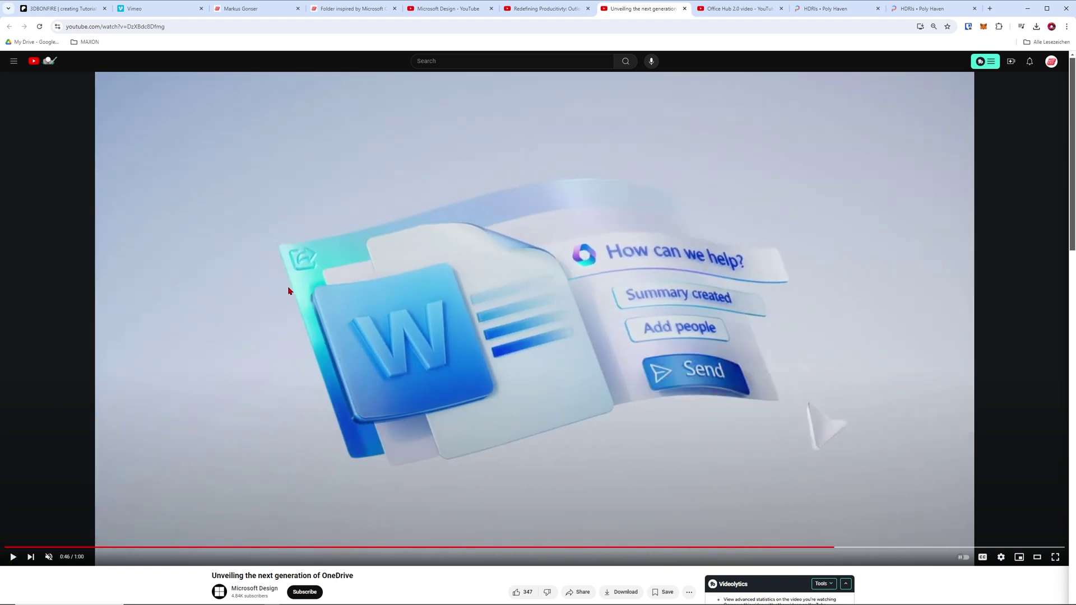
{"action": "left_click", "coordinate": [13, 557]}
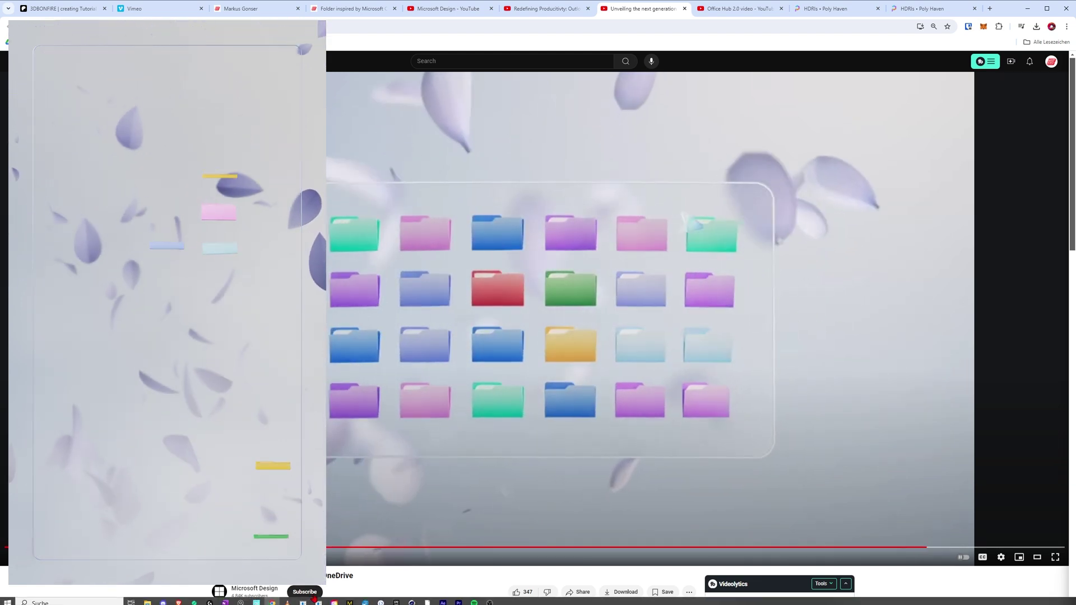
{"action": "left_click", "coordinate": [427, 599]}
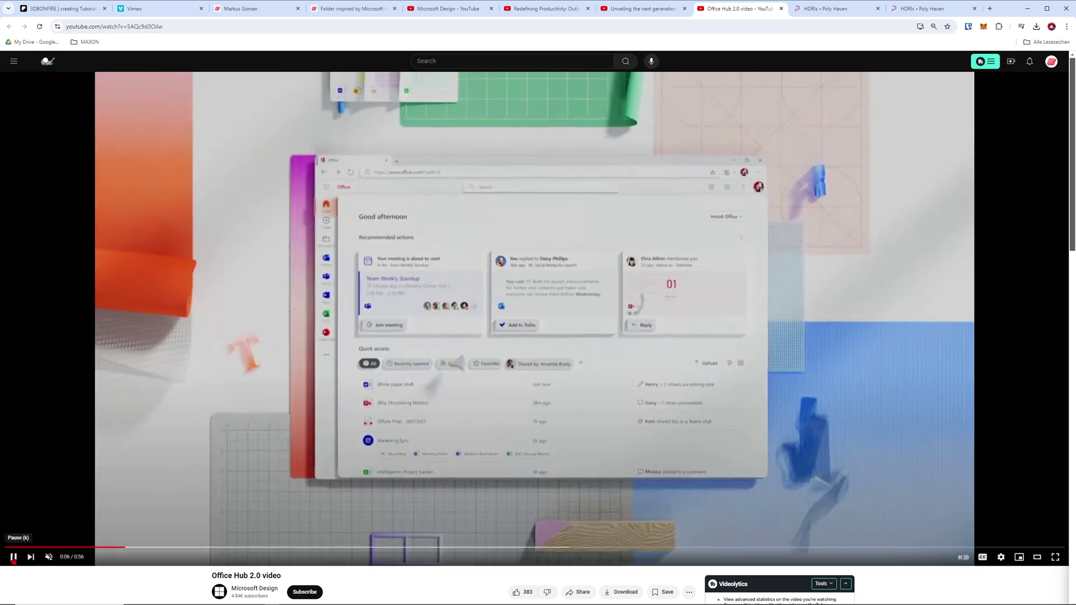
{"action": "left_click", "coordinate": [224, 503]}
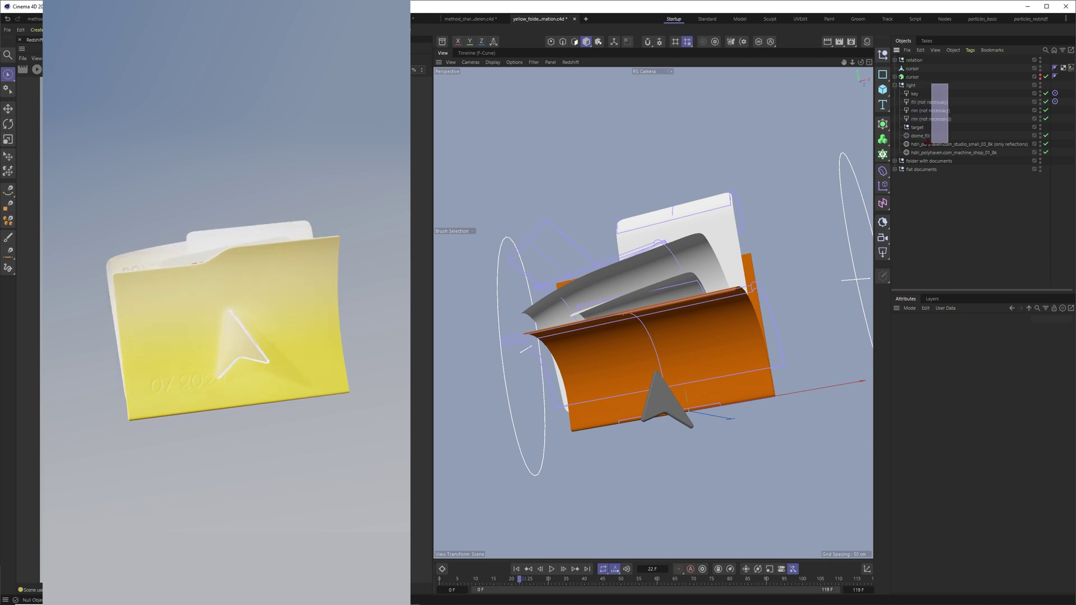
Step: Select and deselect the light group, then expand flat documents to show its six papers
{"action": "left_click_drag", "start_coordinate": [920, 84], "coordinate": [915, 88]}
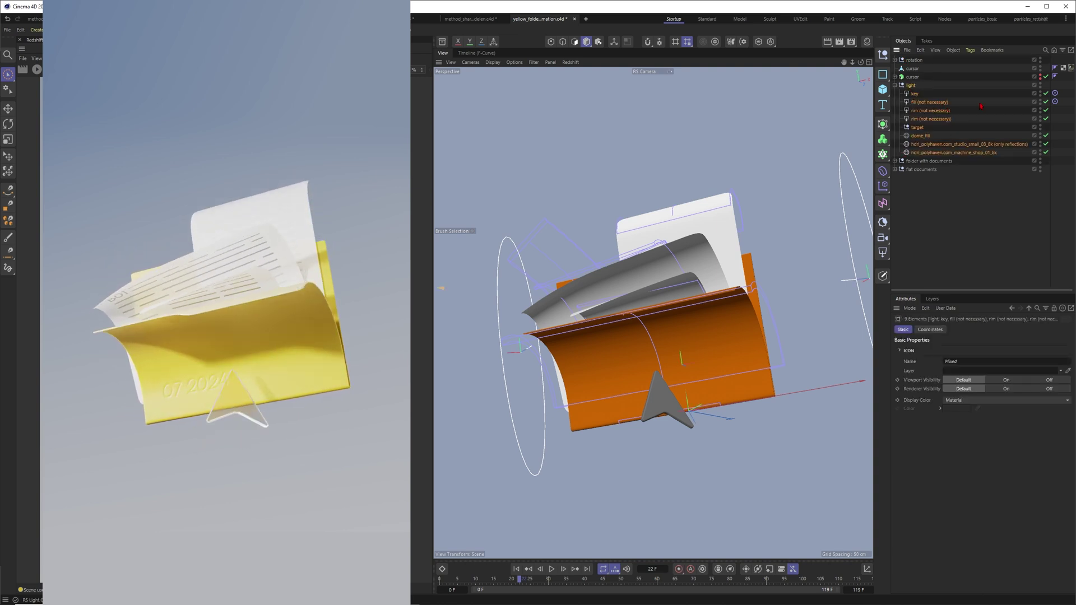
{"action": "left_click_drag", "start_coordinate": [981, 106], "coordinate": [904, 92]}
{"action": "left_click", "coordinate": [896, 169]}
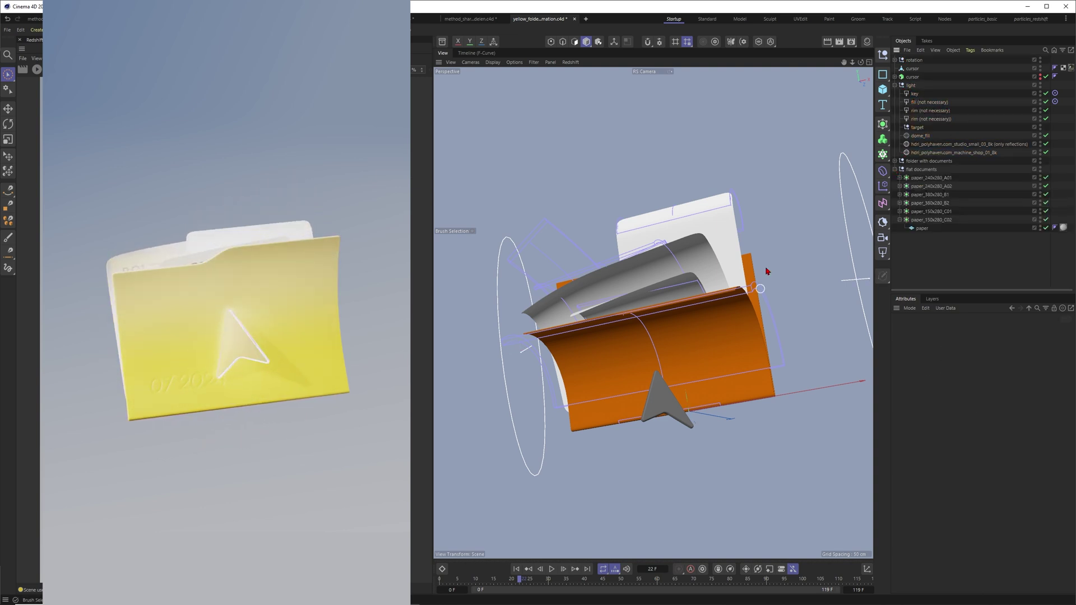